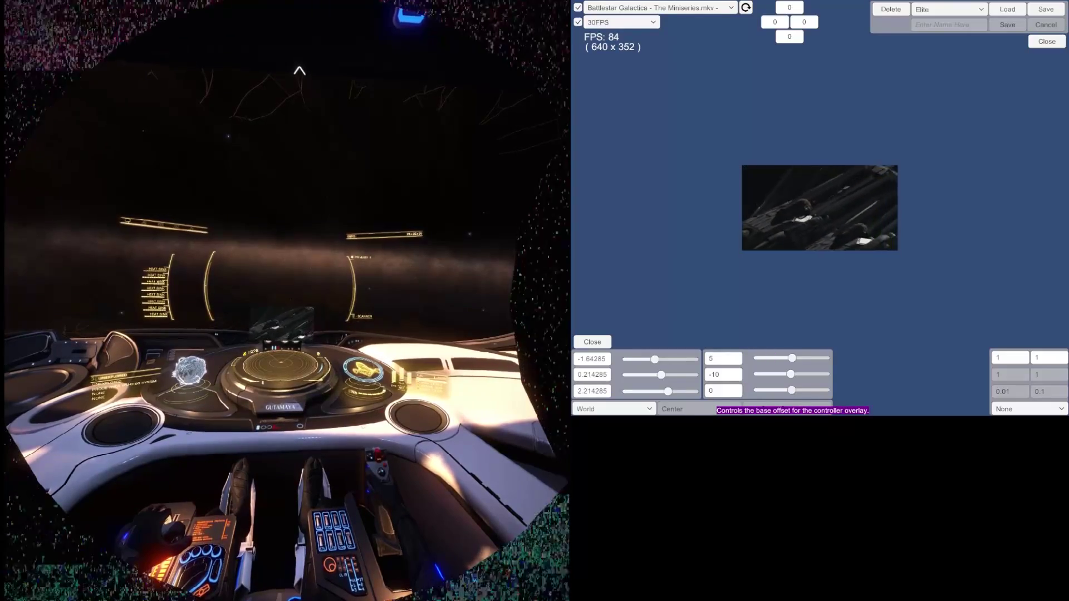
Step: Review the windows available for mirroring and keep the Battlestar Galactica - The Miniseries.mkv window as the overlay source
{"action": "left_click", "coordinate": [723, 8]}
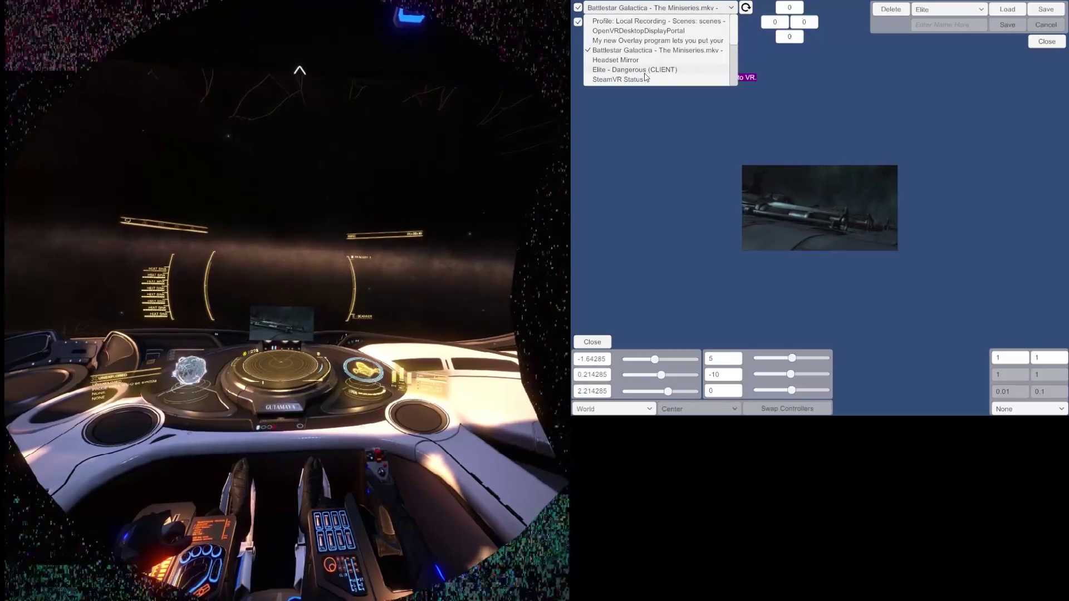
{"action": "left_click", "coordinate": [659, 56]}
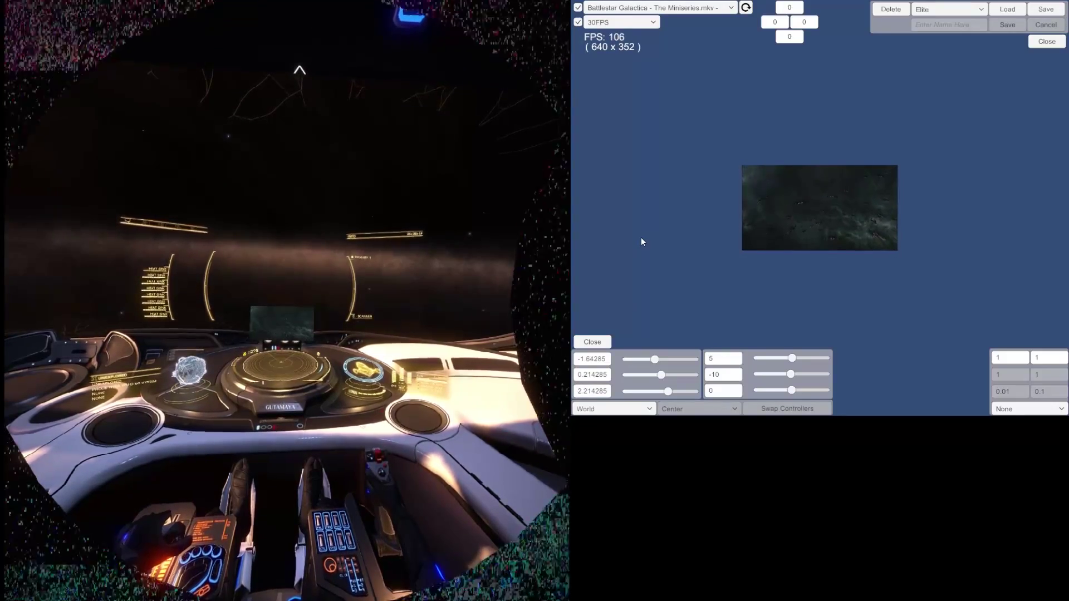
{"action": "left_click", "coordinate": [706, 8]}
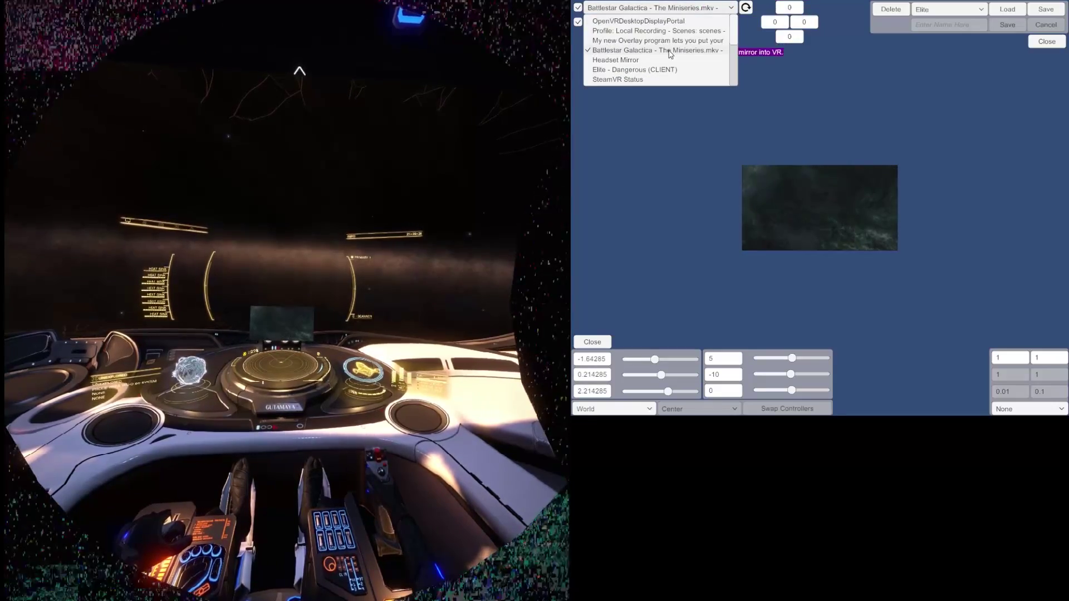
{"action": "left_click", "coordinate": [718, 50]}
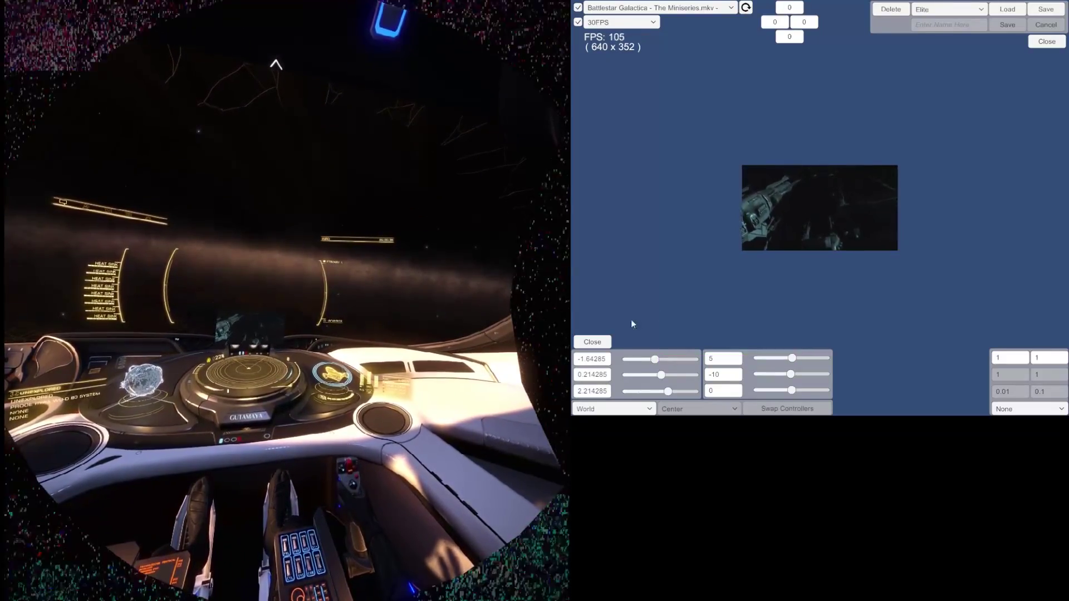
Step: Try the overlay's base position as Screen and as RightController, and set it back to World
{"action": "left_click", "coordinate": [613, 408]}
{"action": "left_click", "coordinate": [606, 388]}
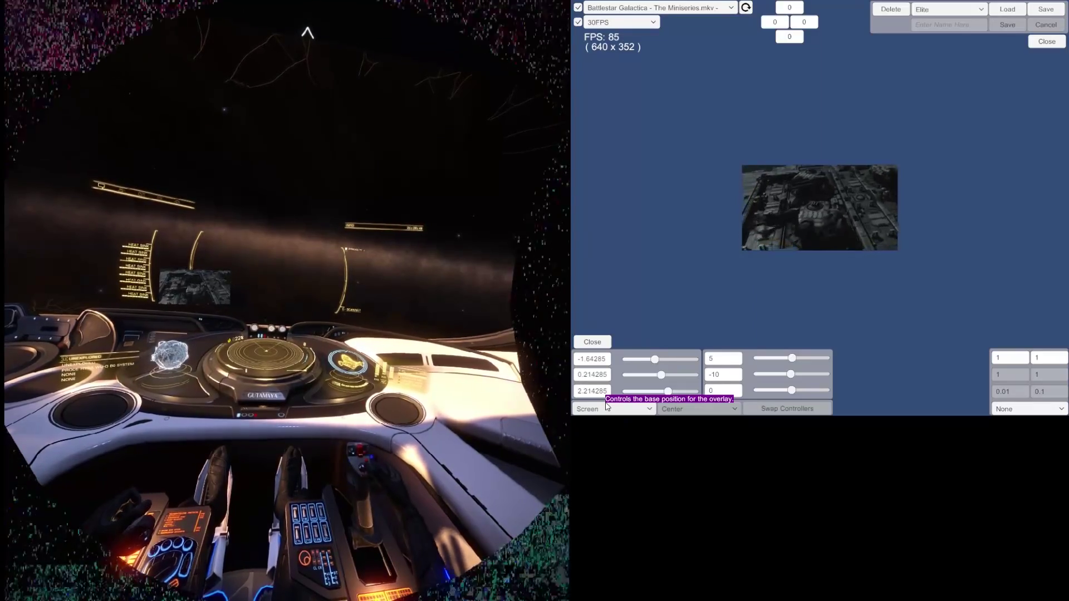
{"action": "left_click", "coordinate": [606, 406]}
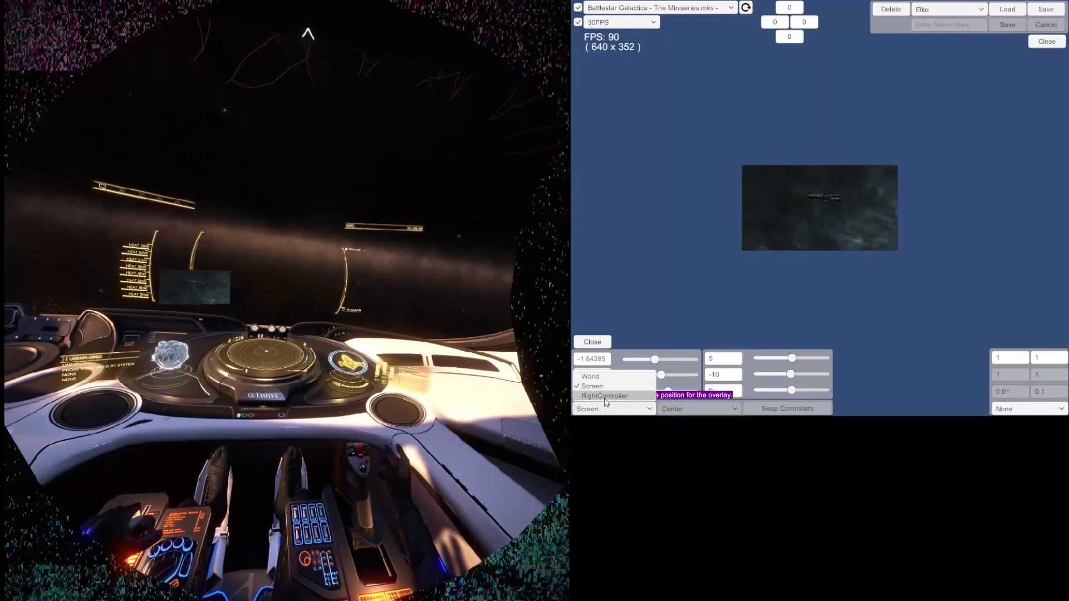
{"action": "left_click", "coordinate": [606, 396]}
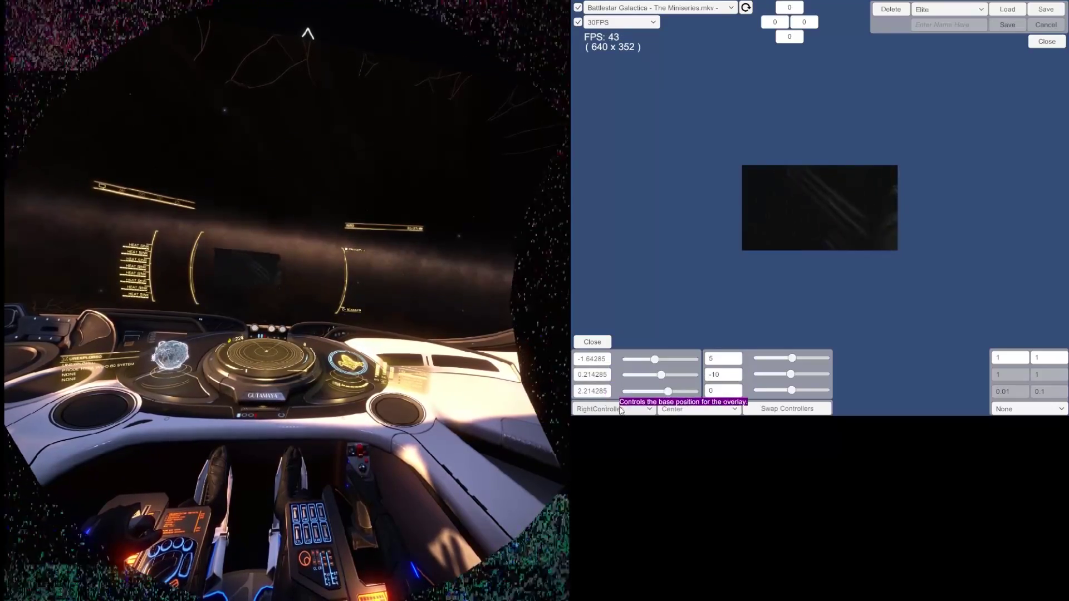
{"action": "left_click", "coordinate": [617, 409]}
{"action": "left_click", "coordinate": [613, 377]}
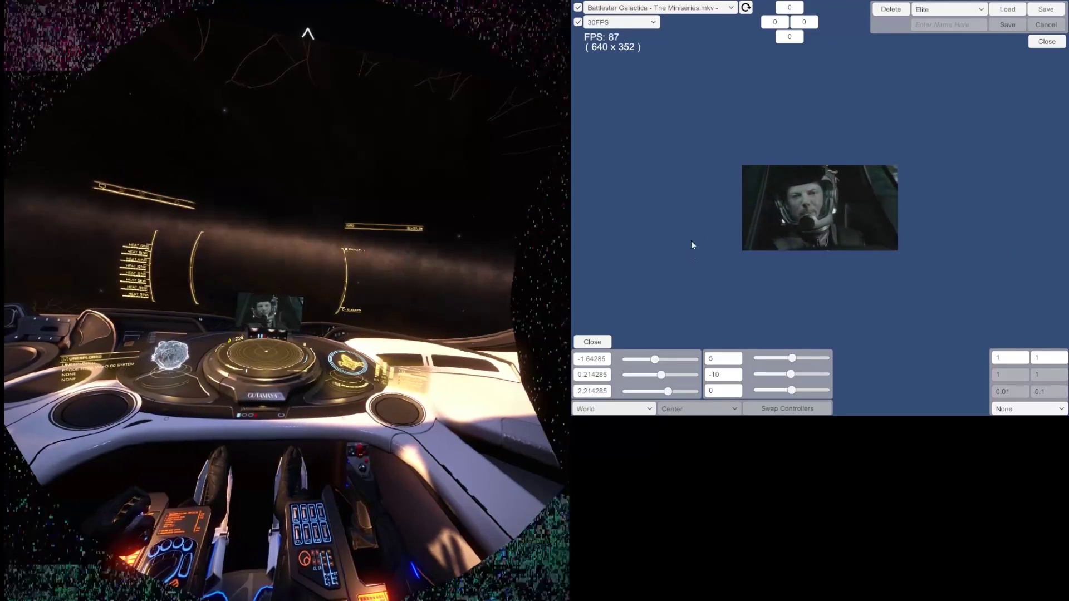
{"action": "left_click", "coordinate": [723, 8]}
{"action": "left_click", "coordinate": [724, 9]}
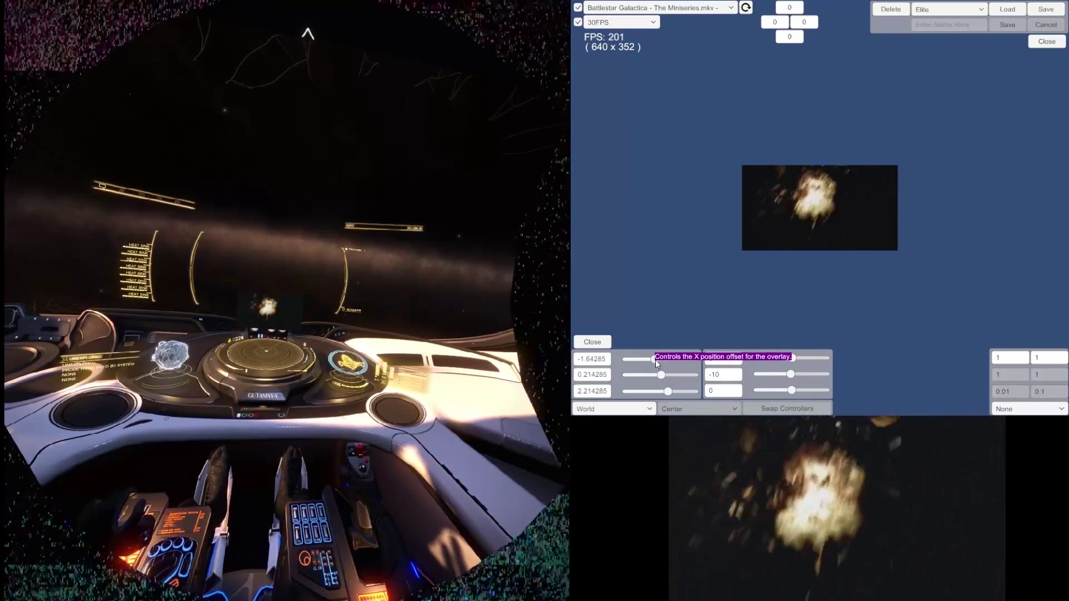
Step: Set the overlay's position offset to X -1.5, Y 0.357142, Z 1.5 and its rotation to X -11, Y -25
{"action": "left_click_drag", "start_coordinate": [656, 359], "coordinate": [657, 361]}
{"action": "left_click", "coordinate": [664, 375]}
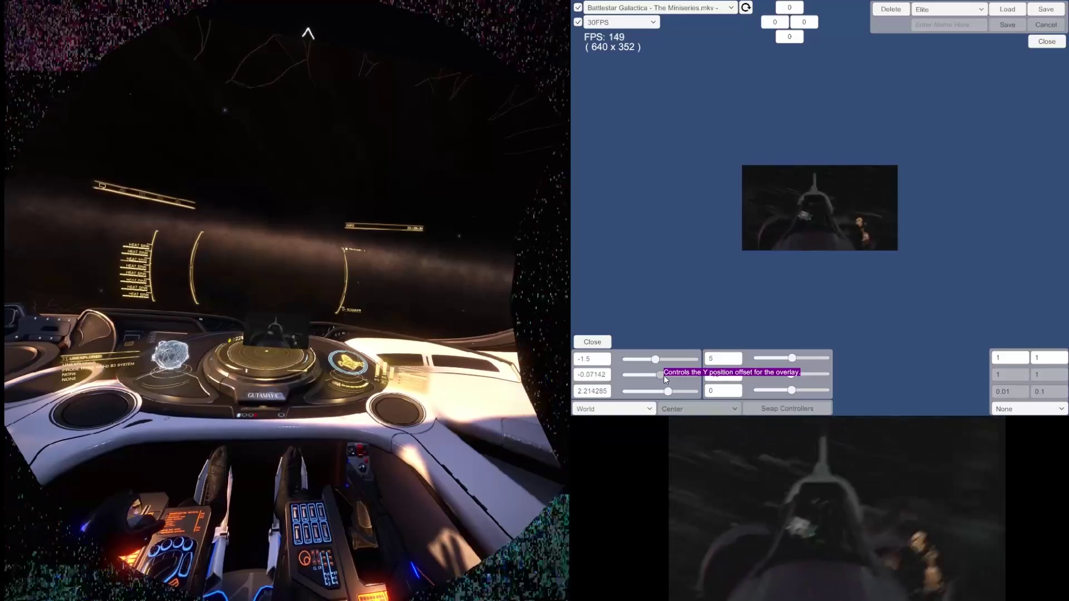
{"action": "left_click_drag", "start_coordinate": [666, 394], "coordinate": [665, 395]}
{"action": "left_click", "coordinate": [786, 359]}
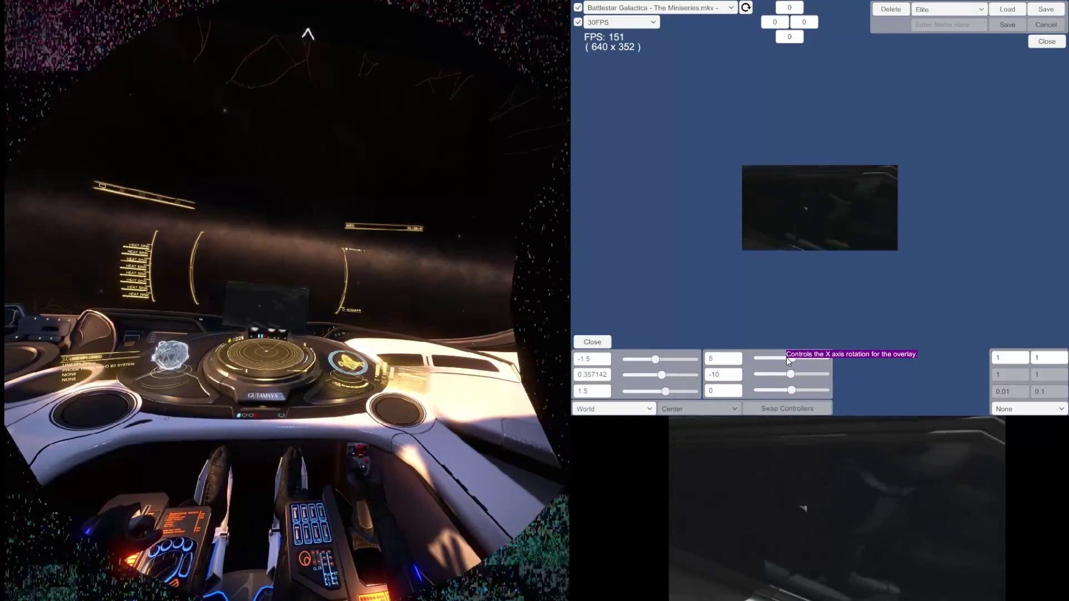
{"action": "mouse_move", "coordinate": [787, 360]}
{"action": "left_mouse_down"}
{"action": "mouse_move", "coordinate": [780, 376]}
{"action": "mouse_move", "coordinate": [789, 375]}
{"action": "left_mouse_up"}
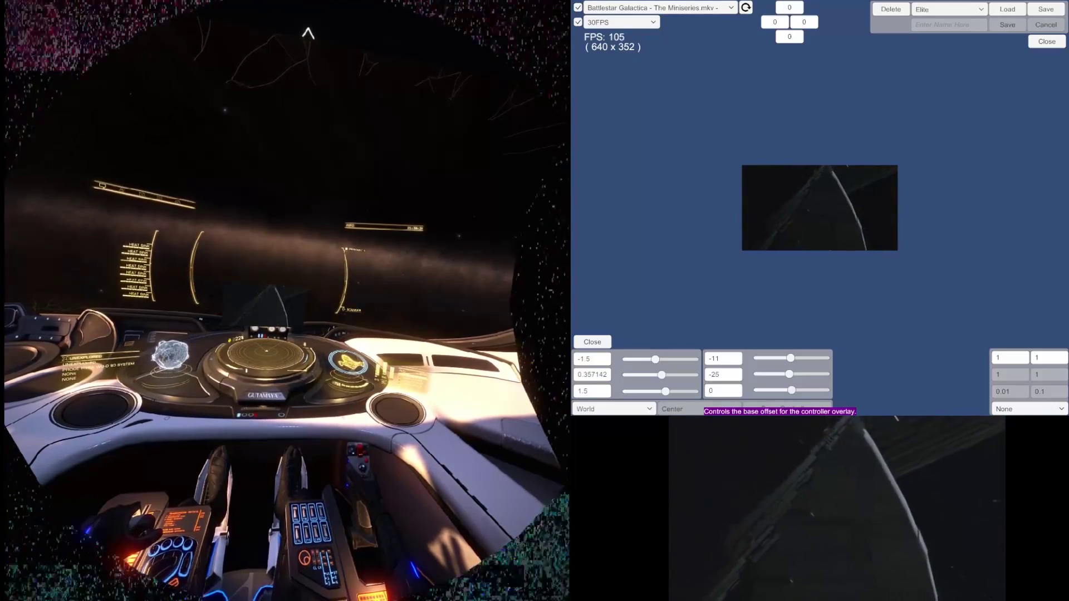
Step: In the Elite Dangerous game menu, open the graphics options, examine the supersampling setting under Quality, and leave the graphics options
{"action": "key", "text": "Escape"}
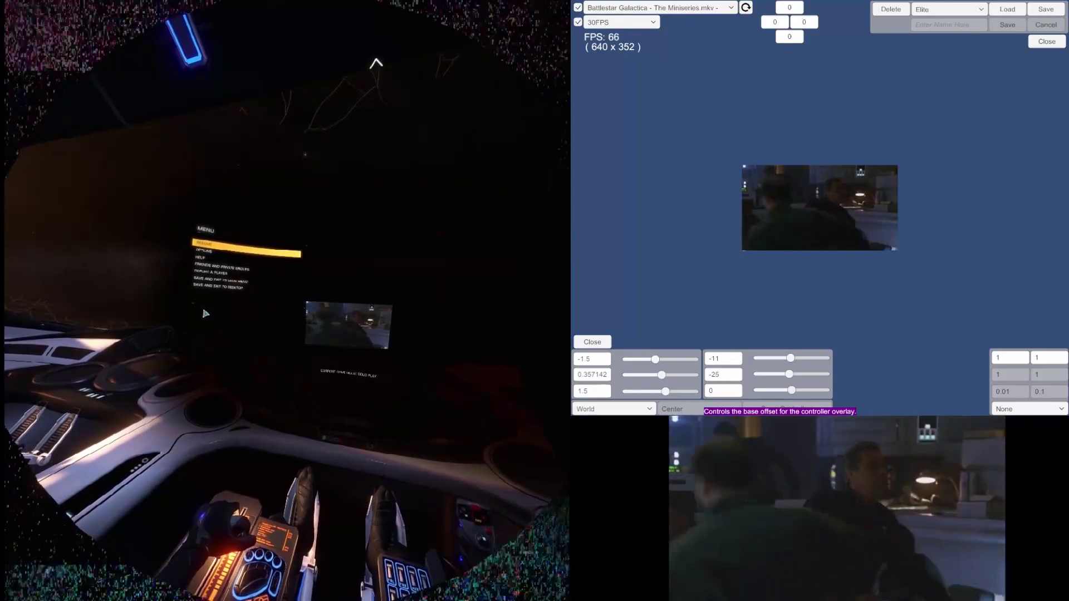
{"action": "key", "text": "Down"}
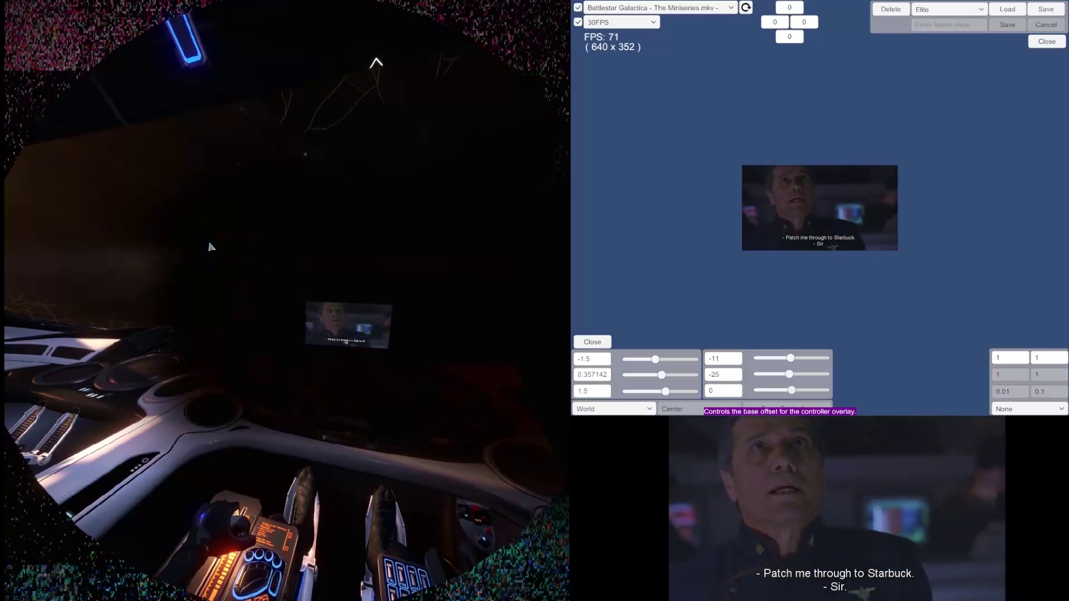
{"action": "left_click", "coordinate": [199, 235]}
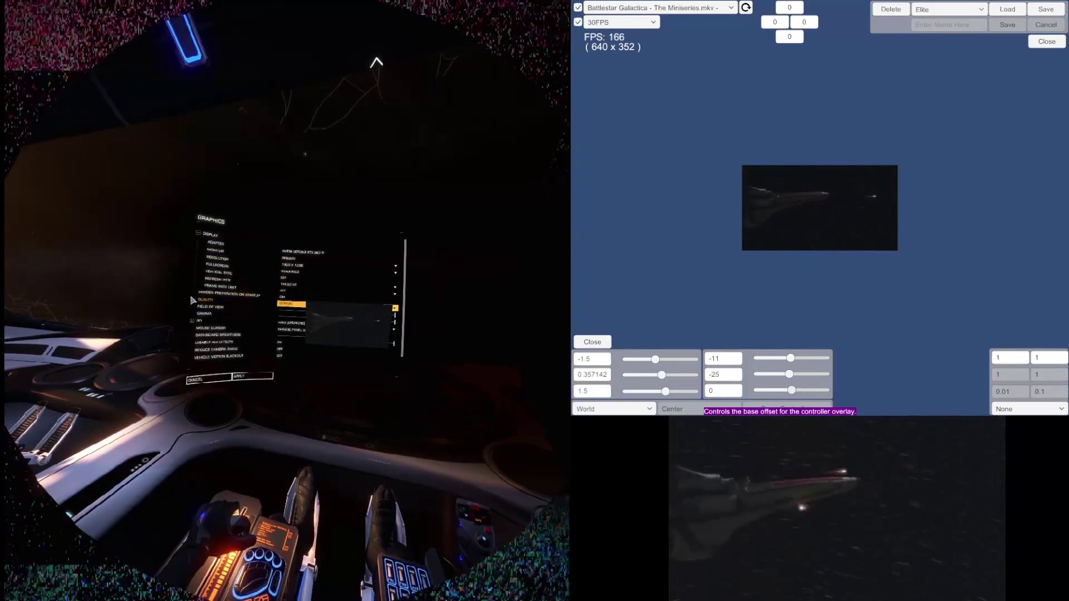
{"action": "left_click", "coordinate": [195, 300]}
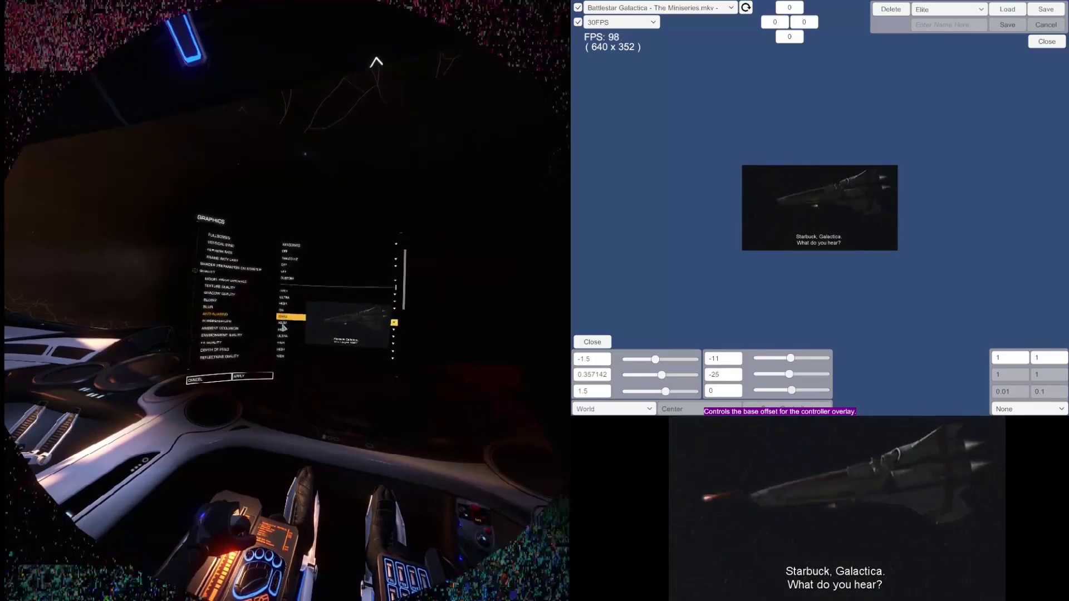
{"action": "scroll", "coordinate": [240, 298], "scroll_direction": "down", "scroll_amount": 2}
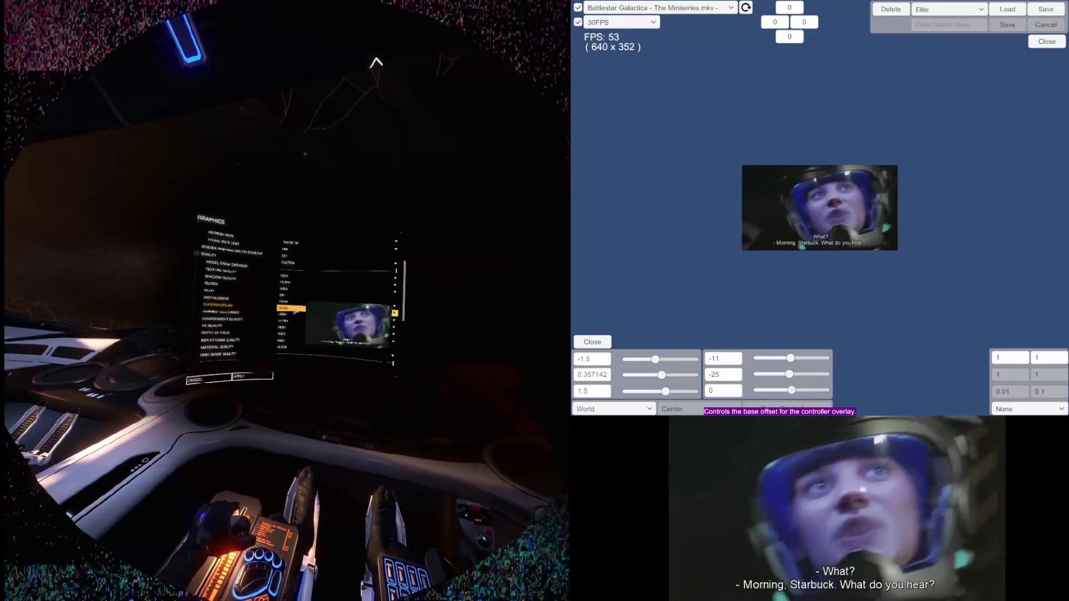
{"action": "left_click", "coordinate": [291, 308]}
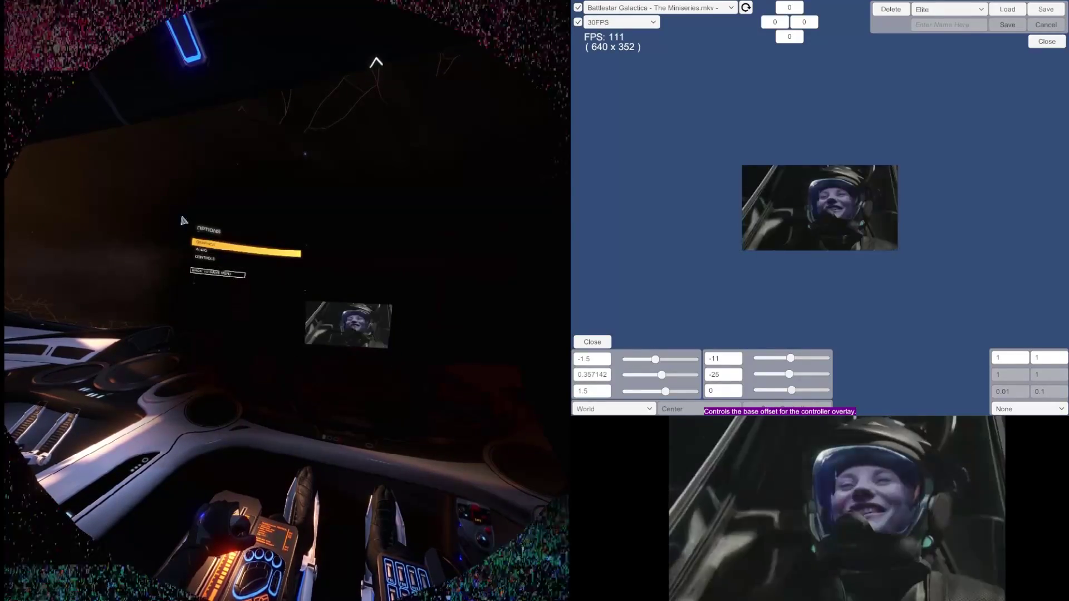
{"action": "left_click", "coordinate": [217, 274]}
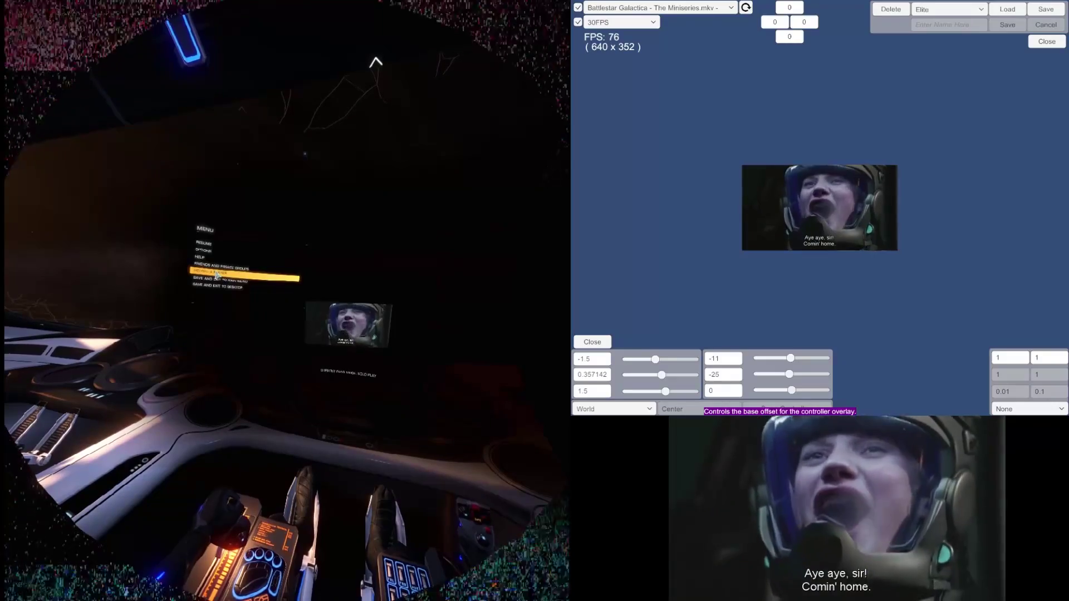
{"action": "left_click", "coordinate": [223, 250]}
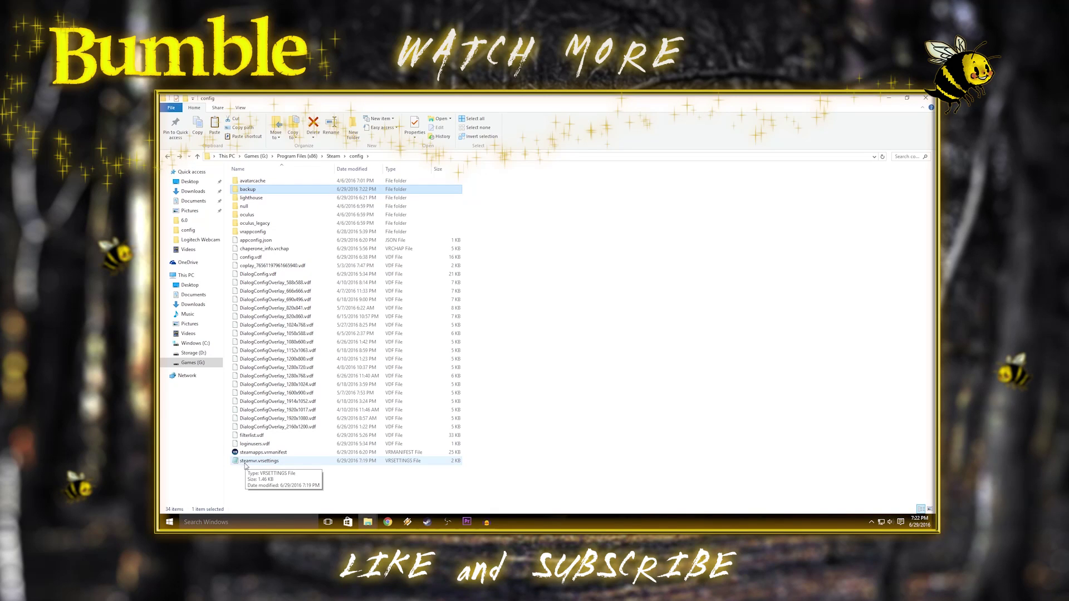
Step: Open steamvr.vrsettings from the Steam config folder in Notepad, maximize it, and locate the renderTargetMultiplier value in the steamvr section
{"action": "double_click", "coordinate": [242, 461]}
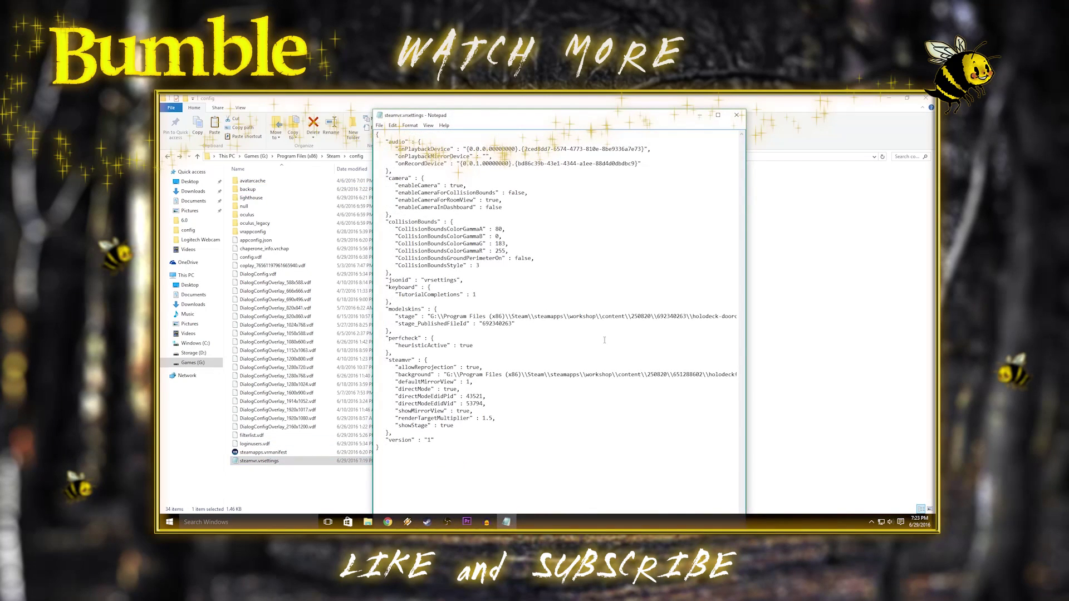
{"action": "left_click", "coordinate": [718, 115]}
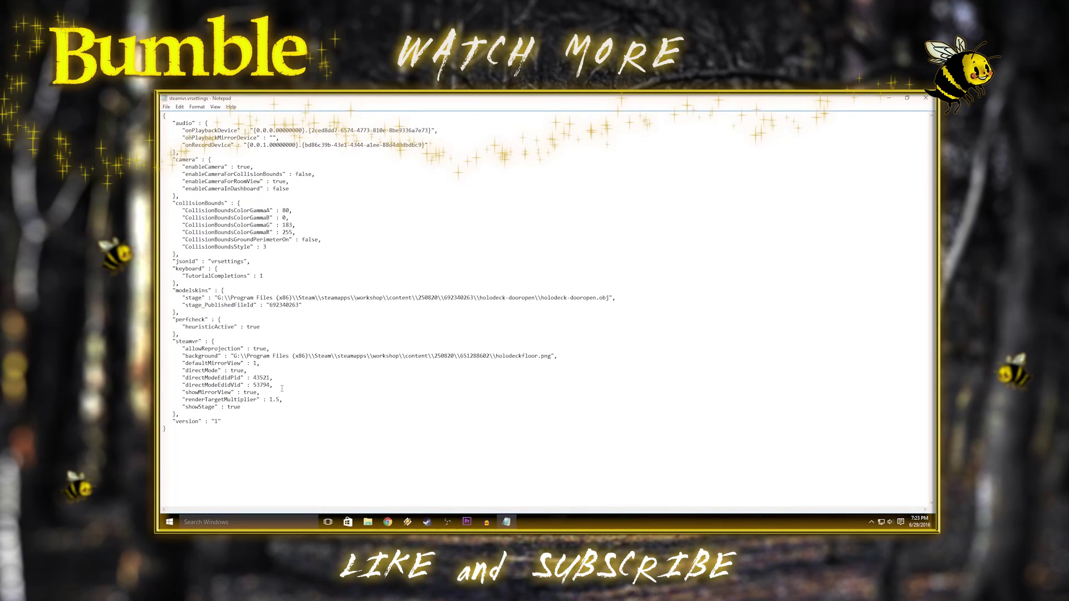
{"action": "left_click_drag", "start_coordinate": [169, 341], "coordinate": [254, 338]}
{"action": "left_click_drag", "start_coordinate": [303, 400], "coordinate": [163, 400]}
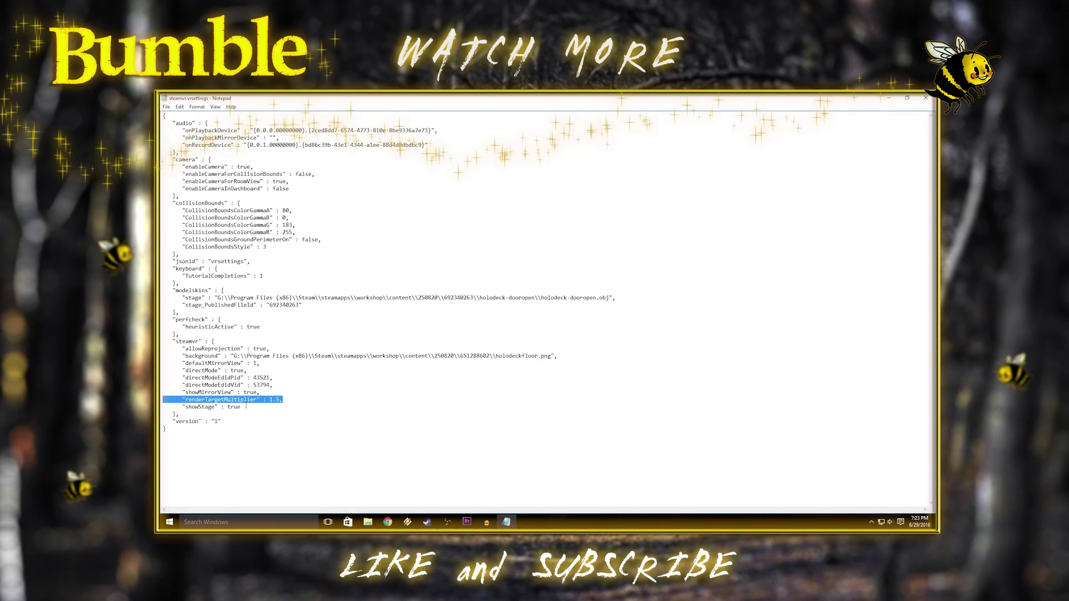
{"action": "left_click", "coordinate": [266, 400]}
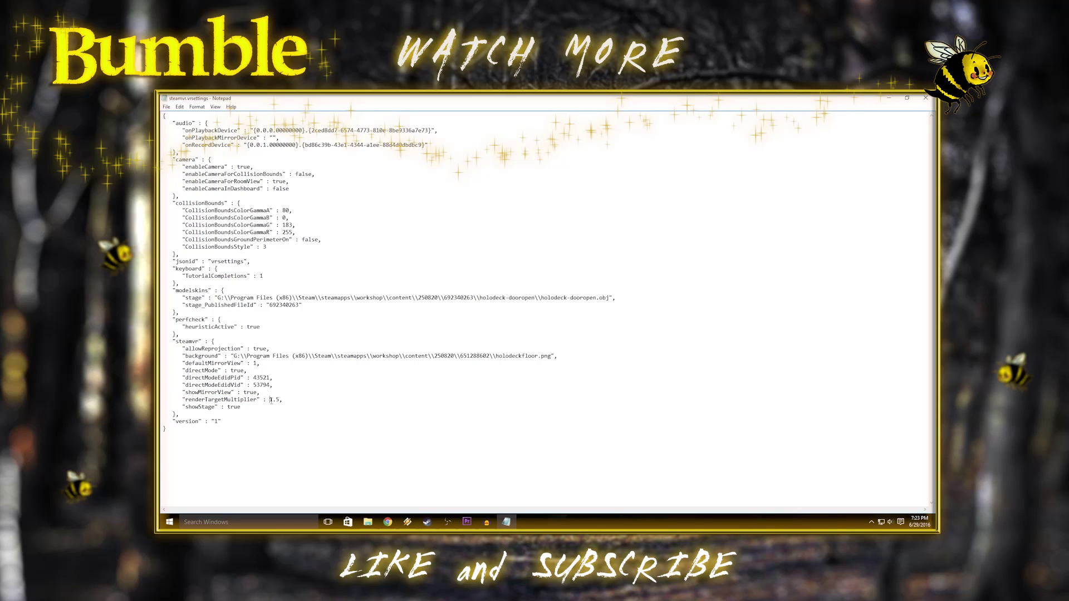